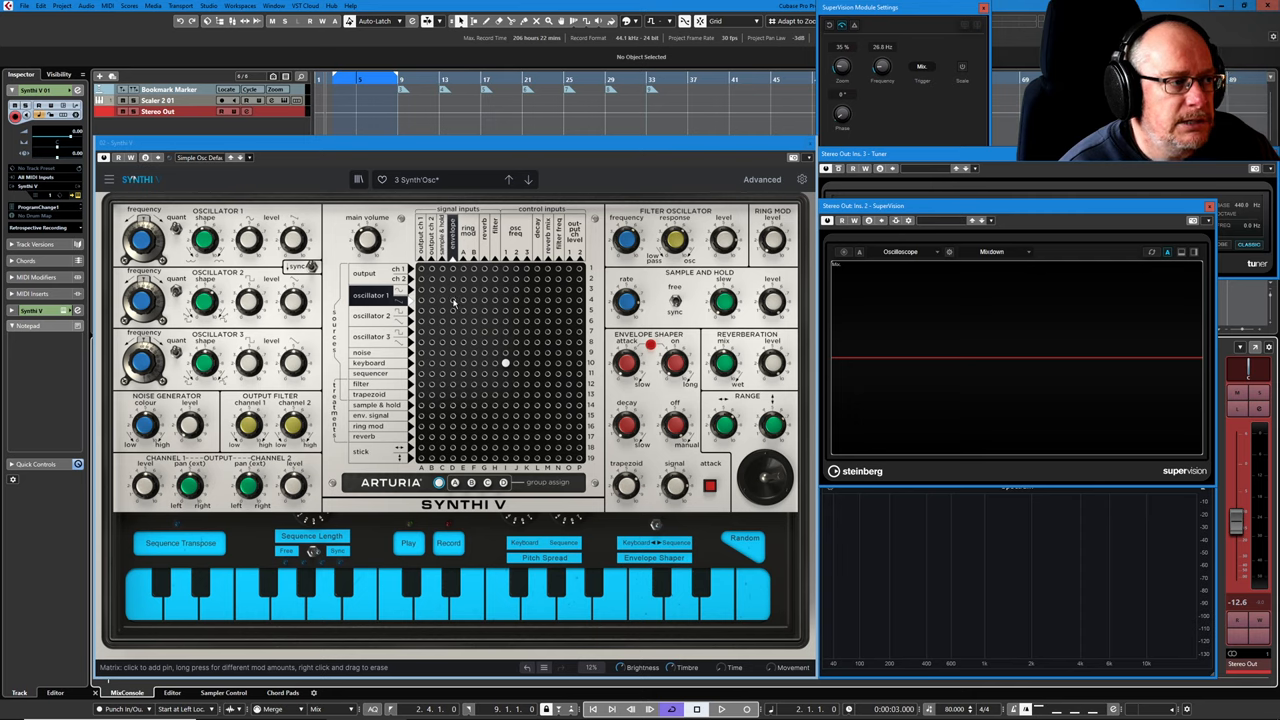
Pin oscillator 1 to the envelope shaper and the filter to output channel 1, raising filter frequency slightly
click(452, 301)
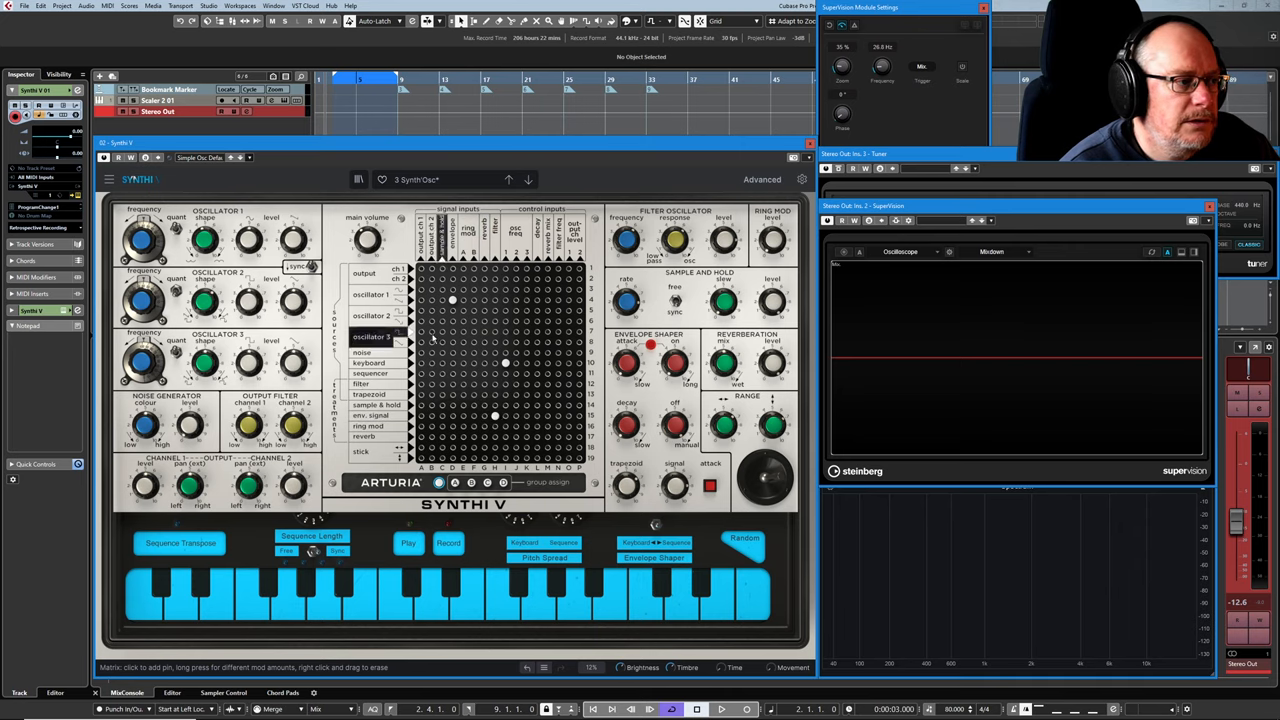
click(420, 384)
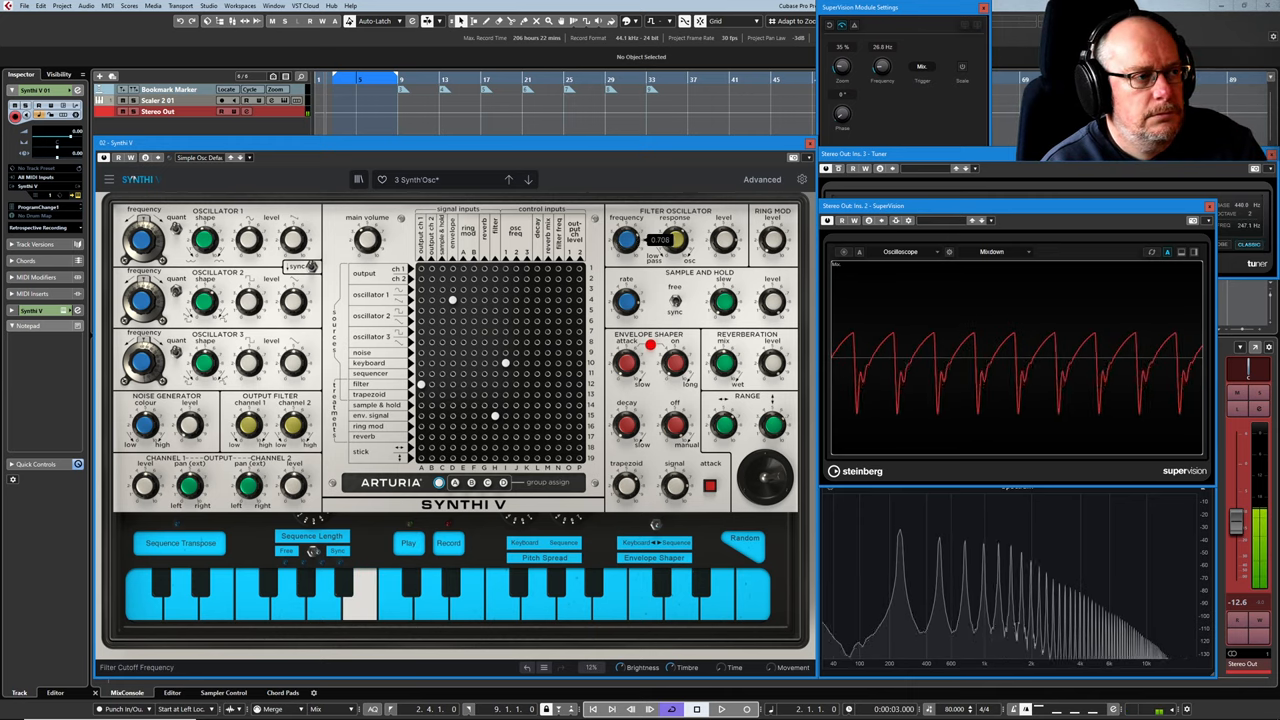
drag(626, 240, 626, 236)
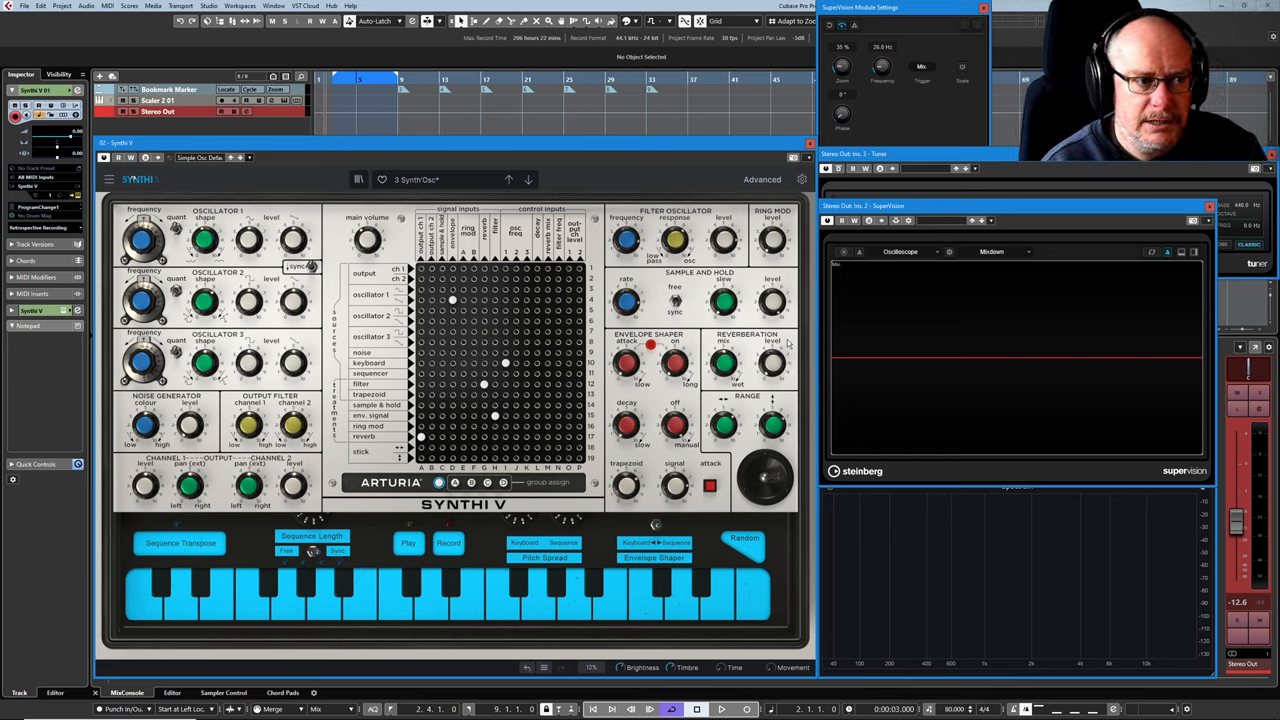
Lower the reverb output level and set the reverb mix to 1.00 (fully wet)
mouse_move(772, 346)
mouse_down()
mouse_move(774, 362)
mouse_move(772, 340)
mouse_up()
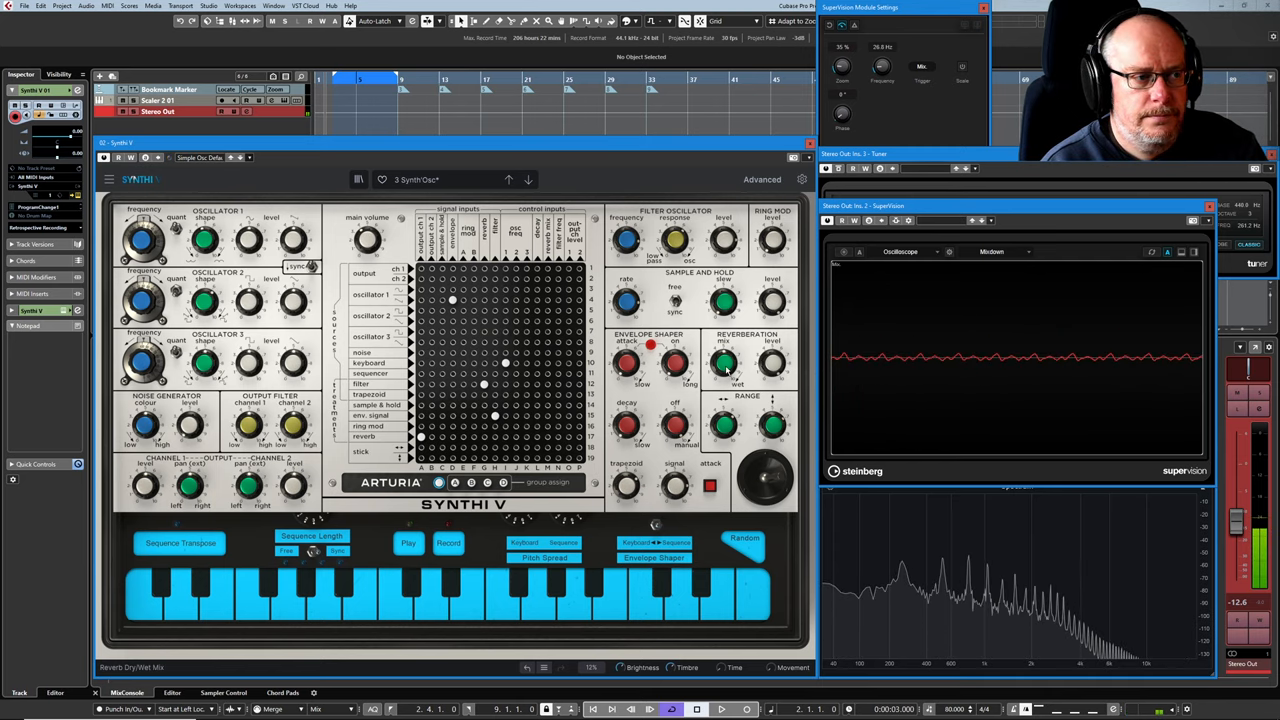
drag(772, 362, 772, 366)
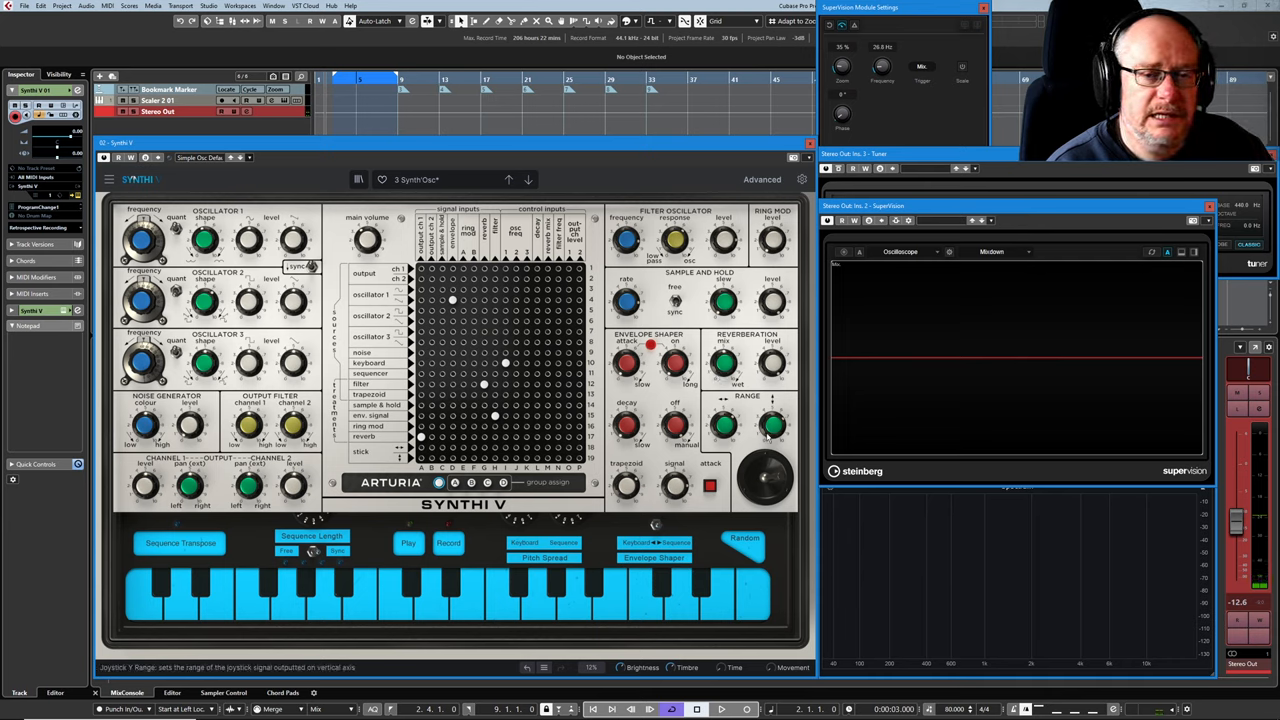
mouse_move(765, 478)
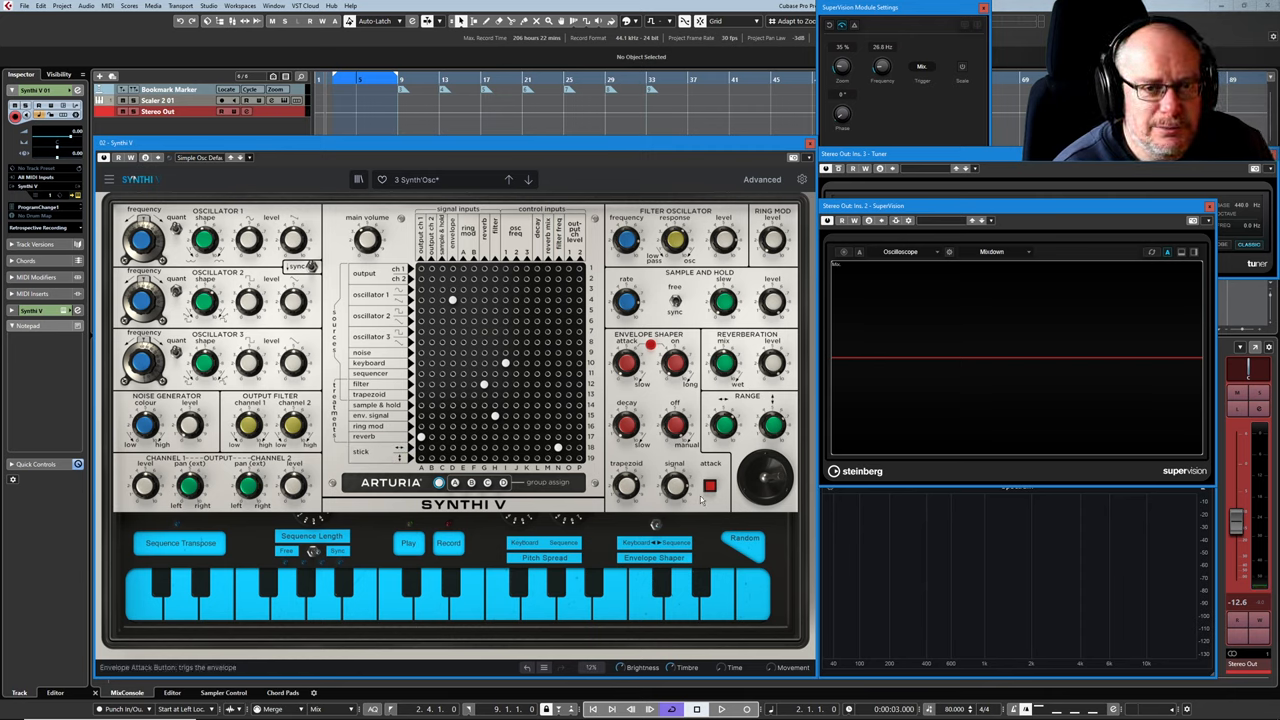
Centre the joystick, then sweep it left and right to modulate the filter frequency
double_click(771, 487)
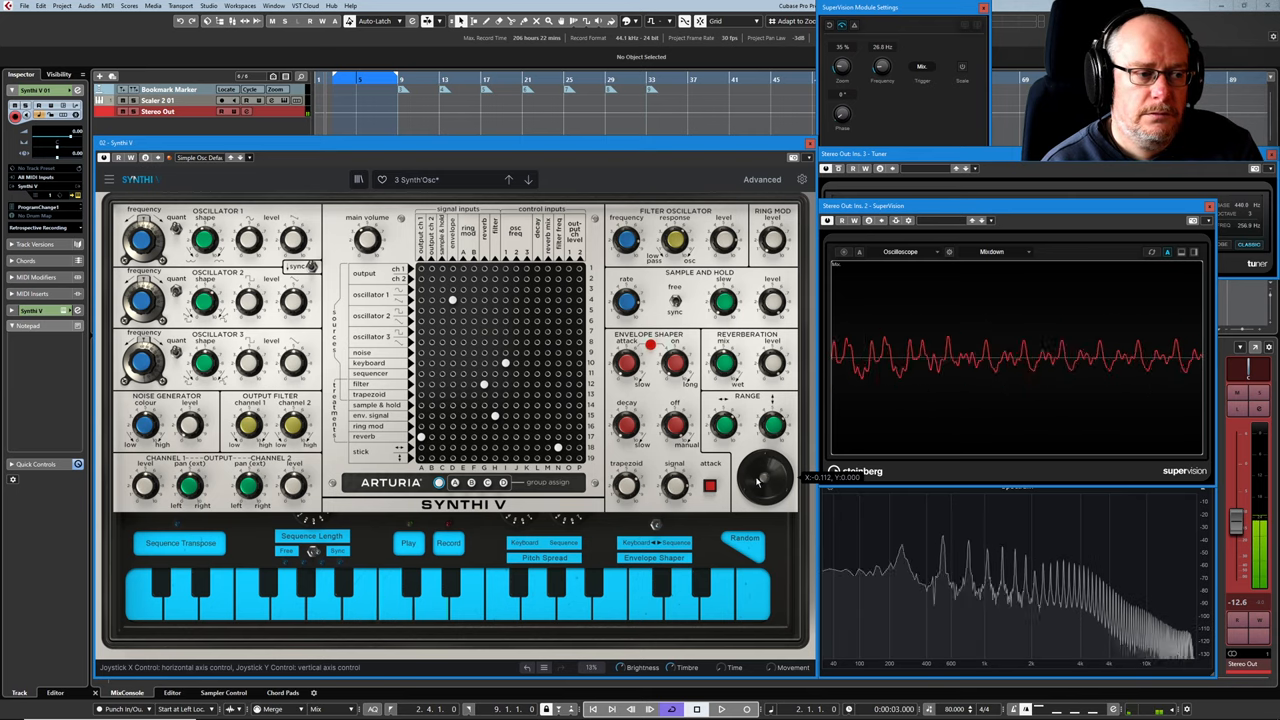
drag(765, 480, 688, 481)
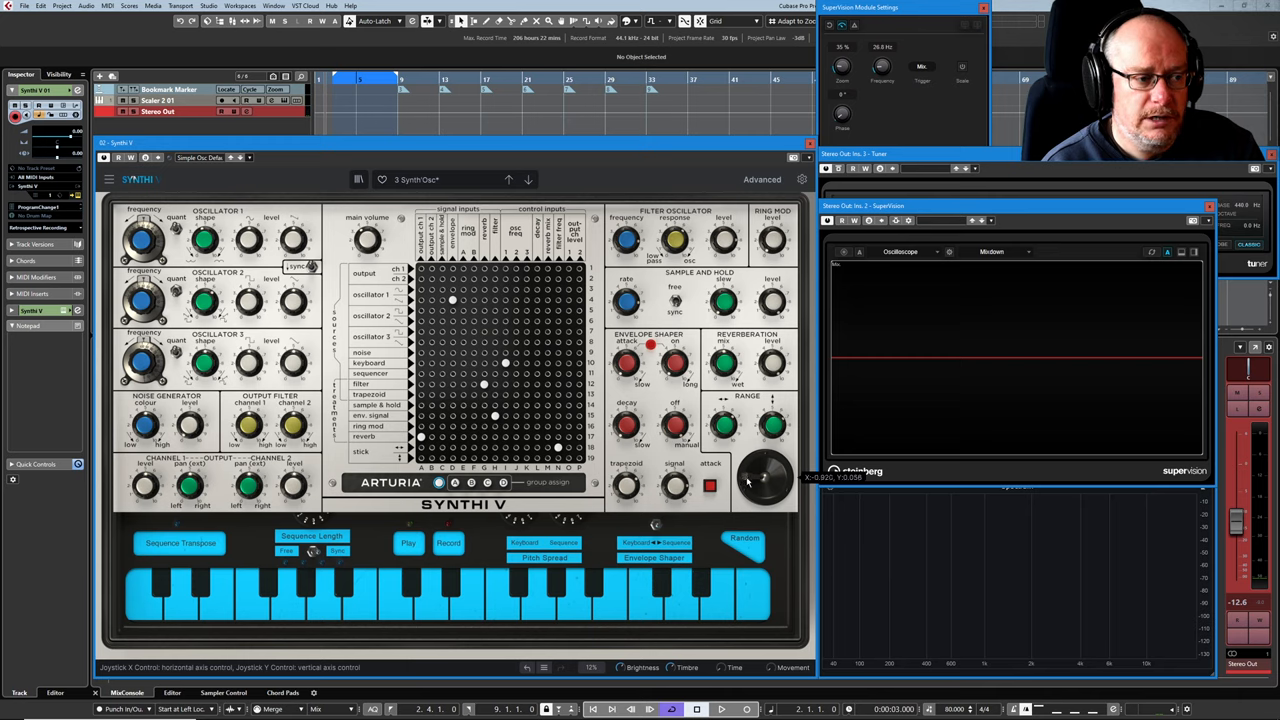
drag(748, 482, 822, 478)
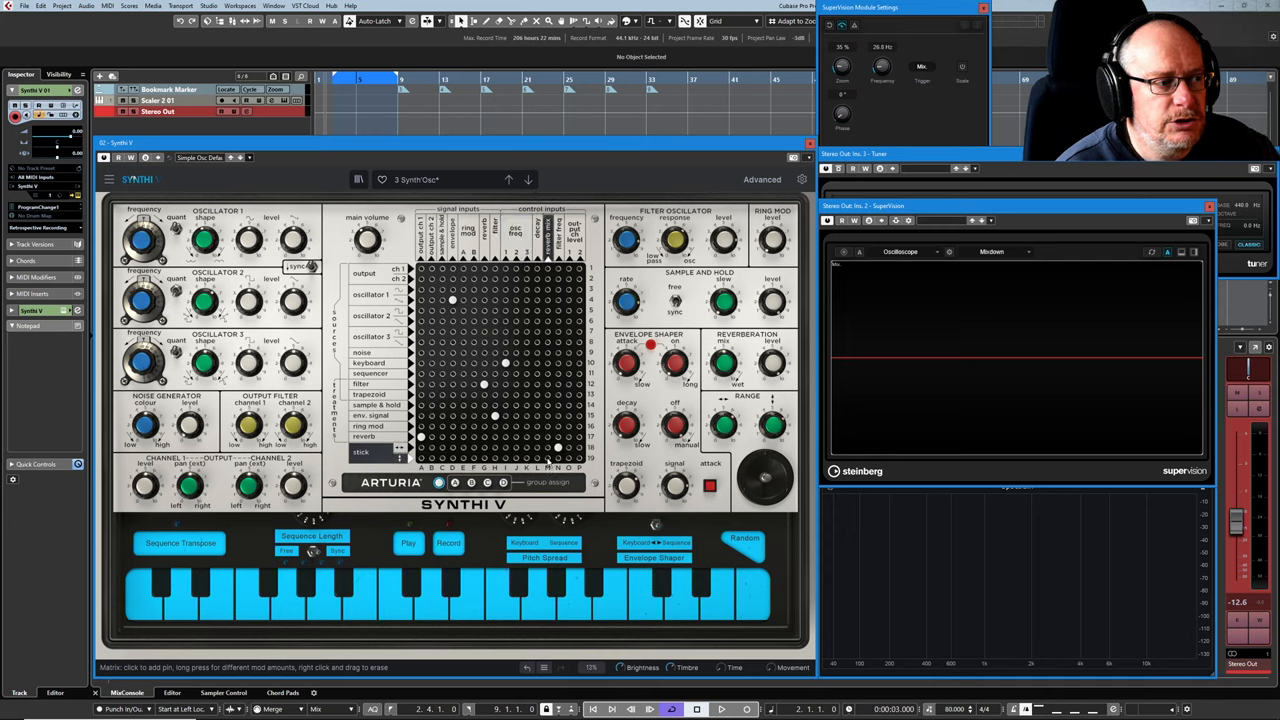
Pin the joystick's stick row to the reverb mix column in the matrix
click(547, 458)
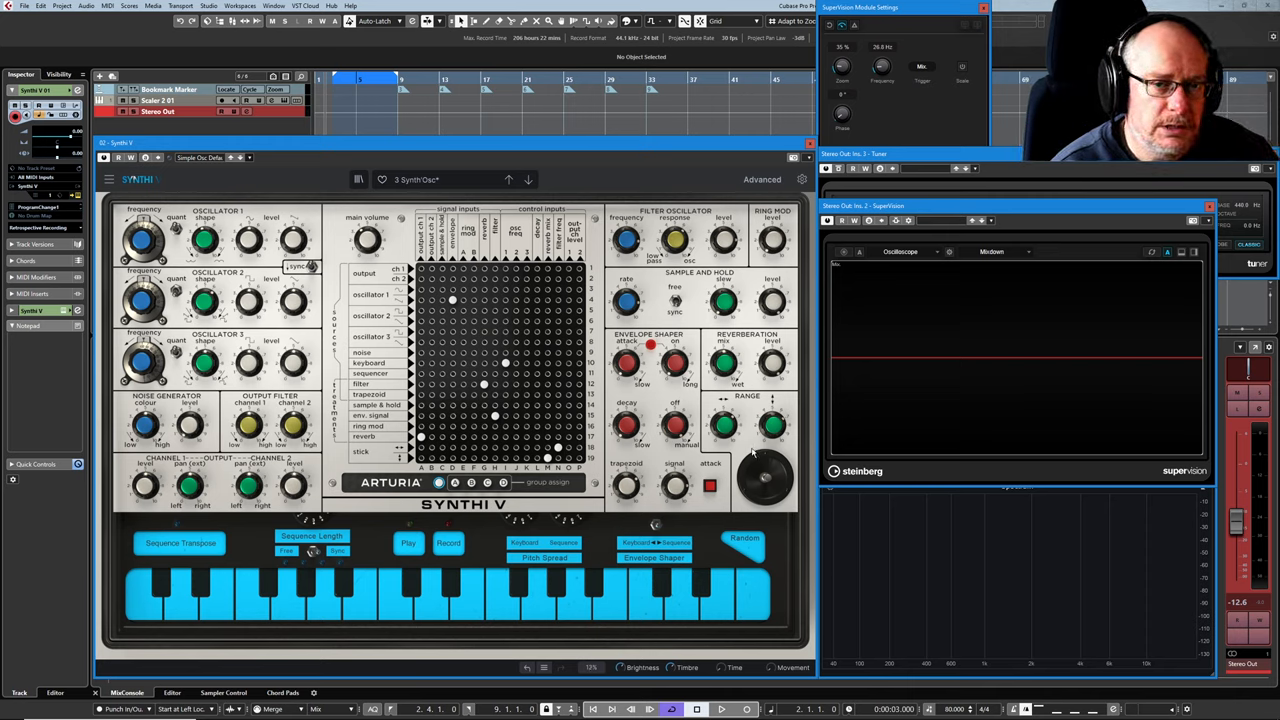
mouse_move(765, 478)
drag(766, 481, 763, 413)
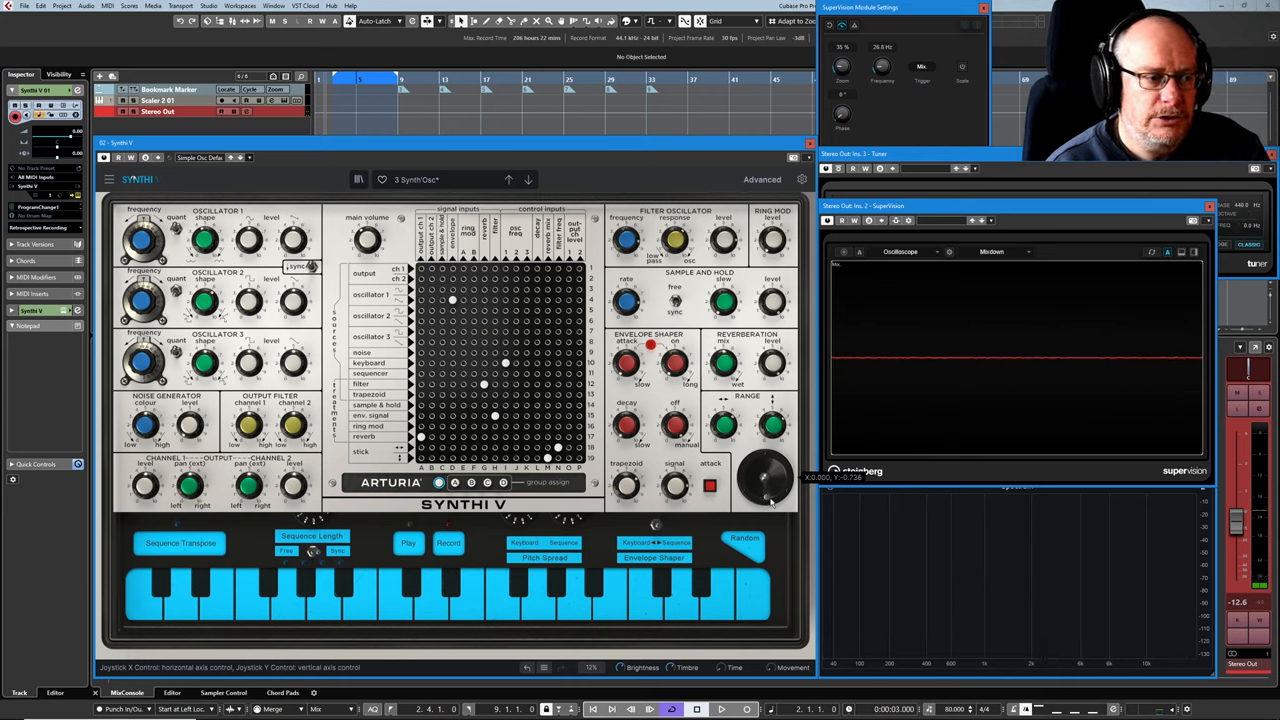
mouse_move(767, 497)
mouse_down()
mouse_move(760, 476)
mouse_move(818, 458)
mouse_up()
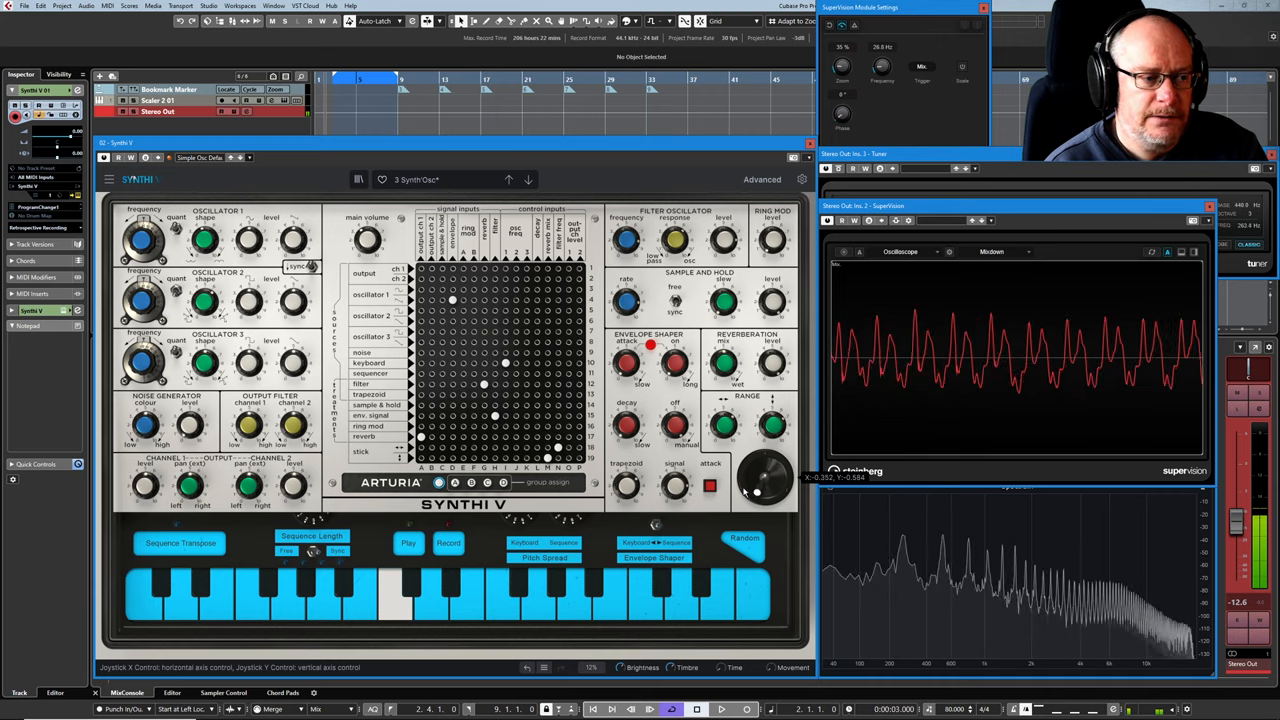
mouse_move(818, 458)
mouse_down()
mouse_move(728, 483)
mouse_move(771, 412)
mouse_move(798, 470)
mouse_move(820, 466)
mouse_move(766, 471)
mouse_move(760, 460)
mouse_move(758, 491)
mouse_up()
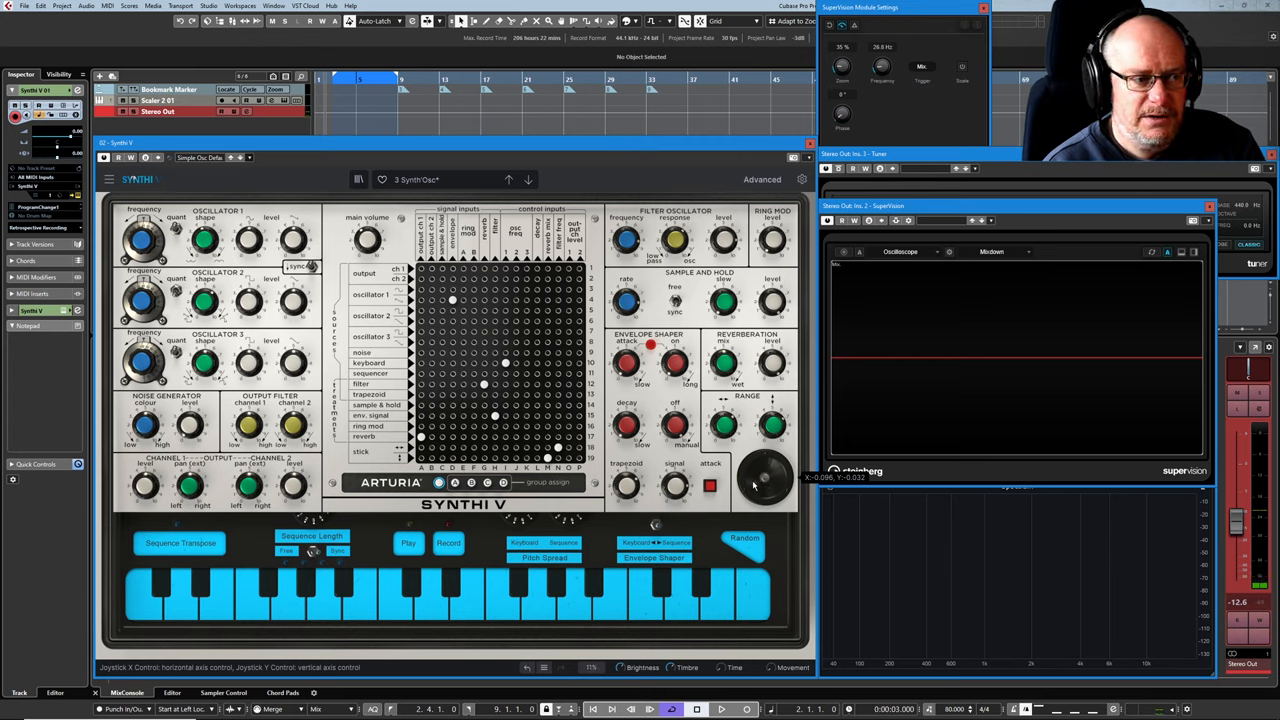
double_click(754, 486)
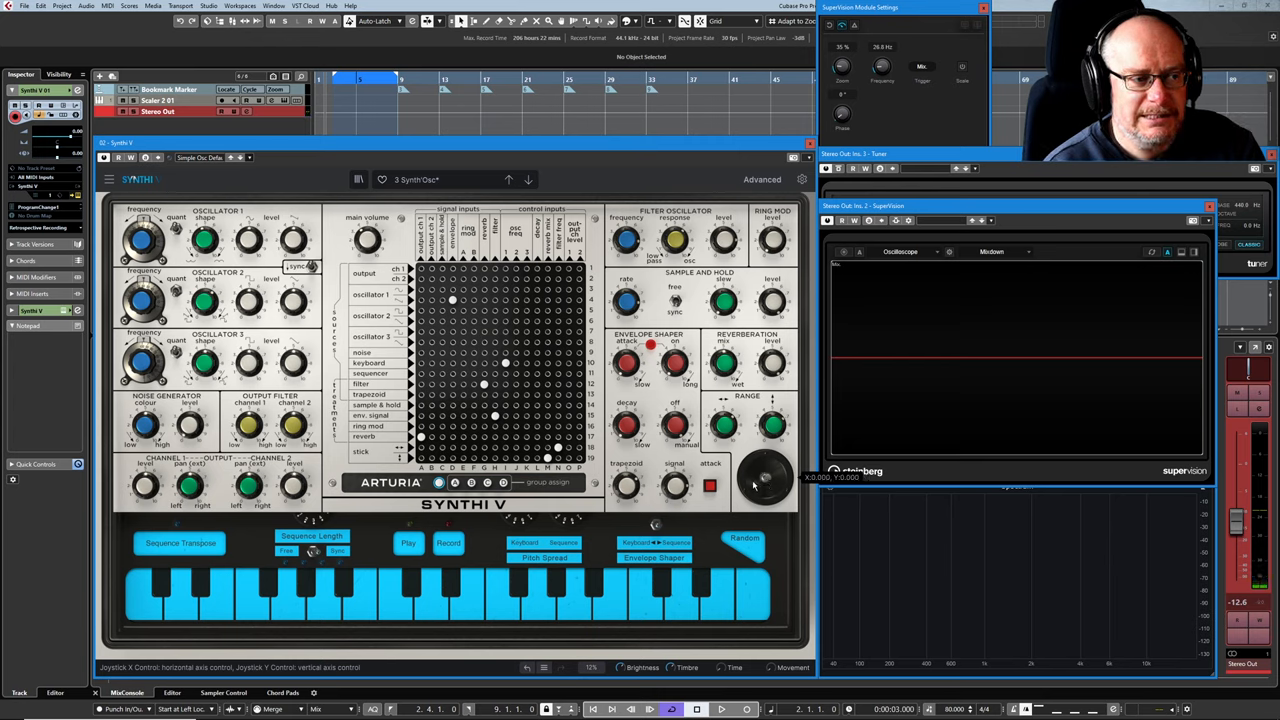
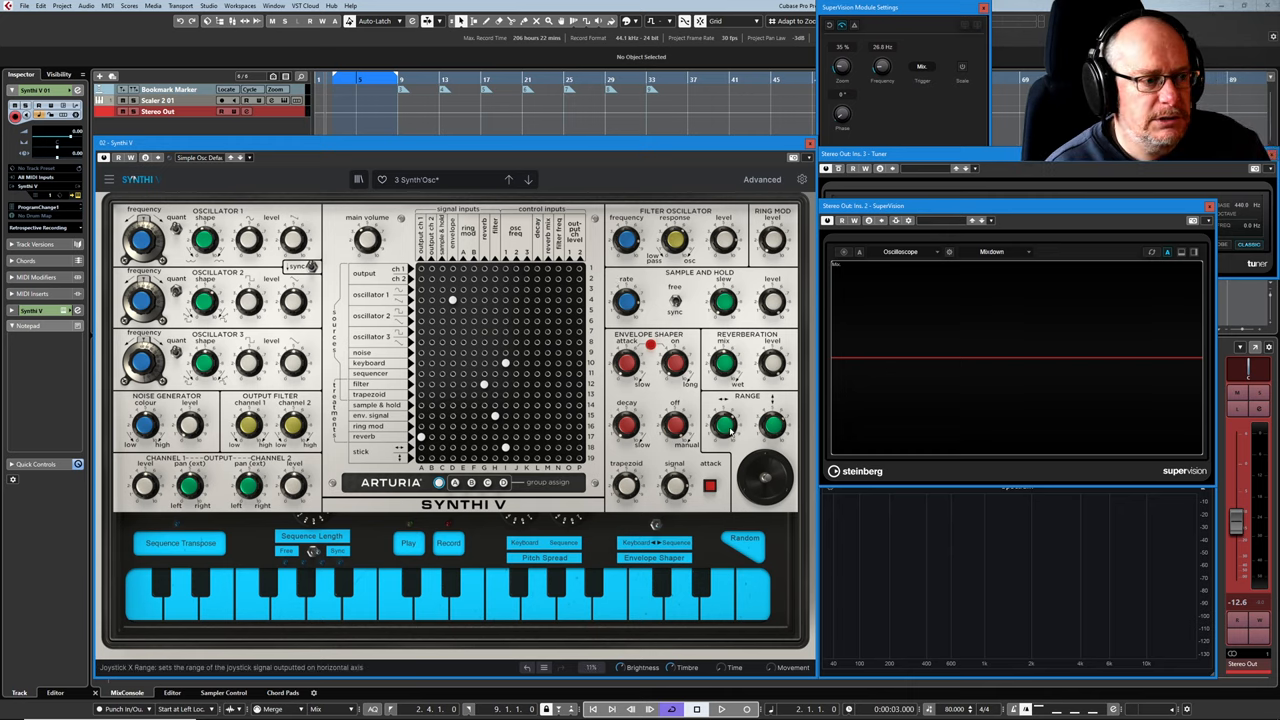
drag(766, 480, 792, 484)
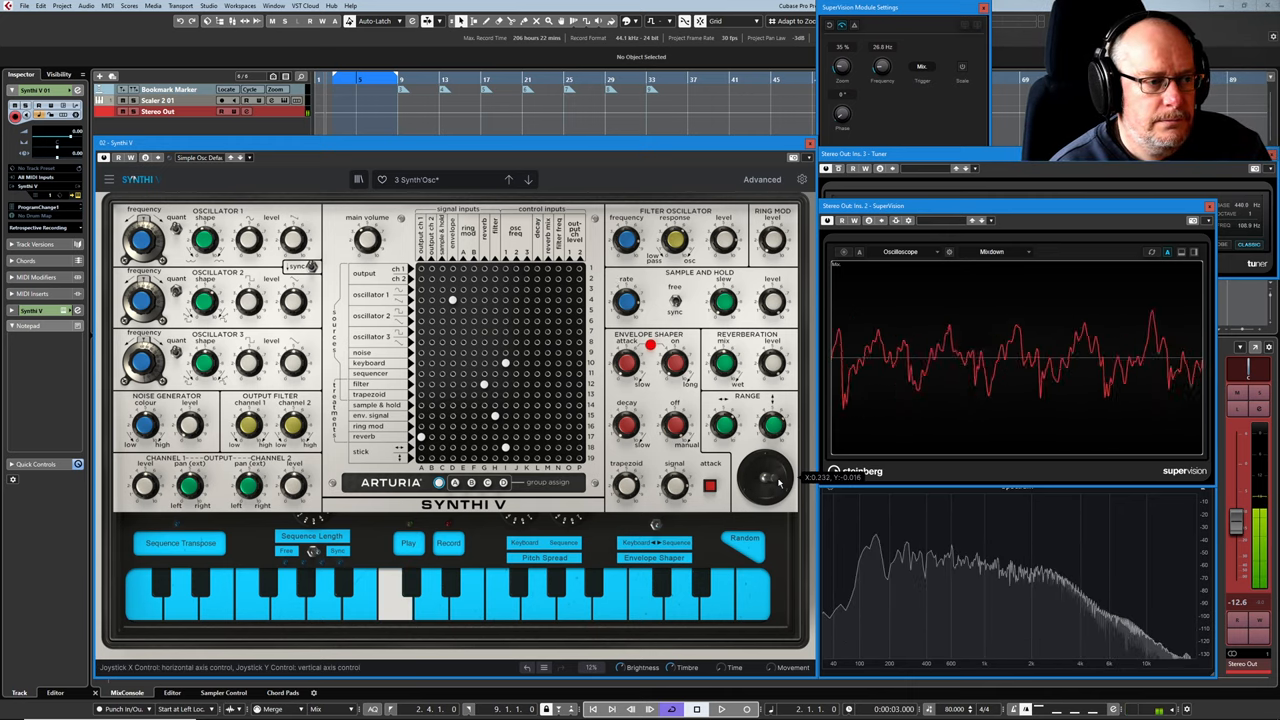
mouse_move(792, 484)
mouse_down()
mouse_move(736, 482)
mouse_move(760, 478)
mouse_up()
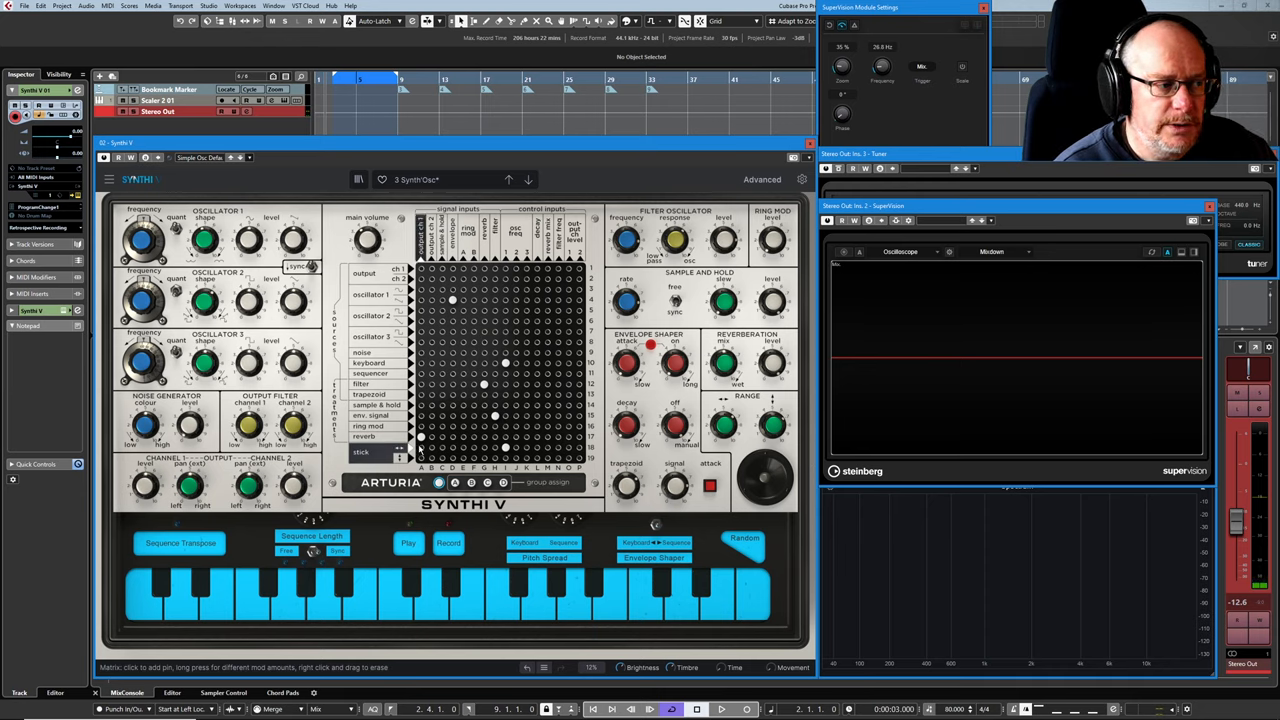
mouse_move(724, 425)
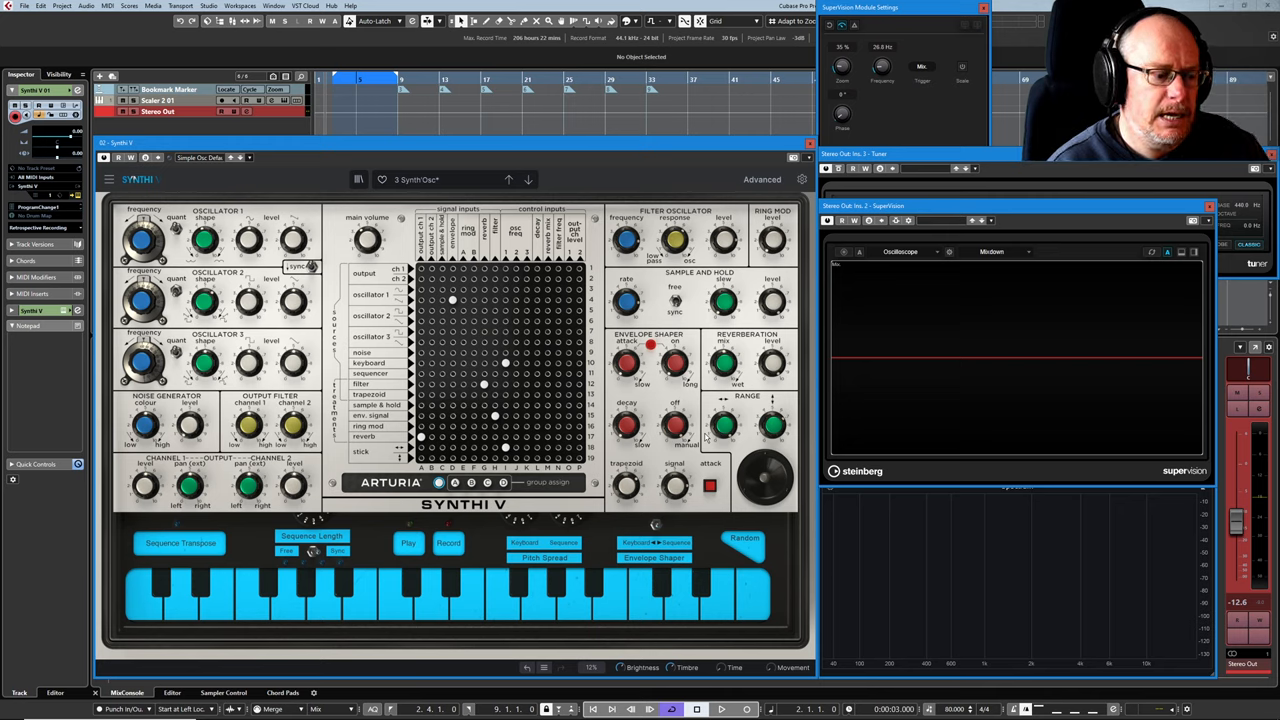
drag(762, 483, 742, 484)
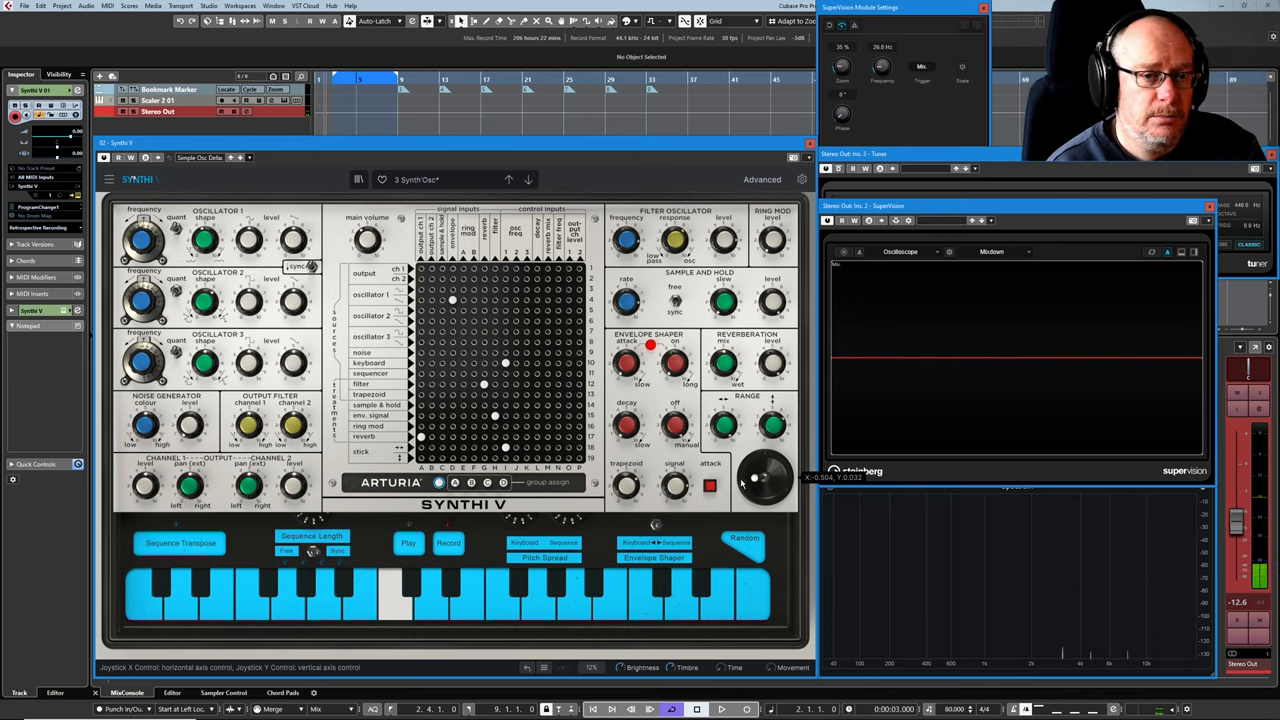
mouse_move(727, 483)
mouse_down()
mouse_move(809, 483)
mouse_move(798, 486)
mouse_up()
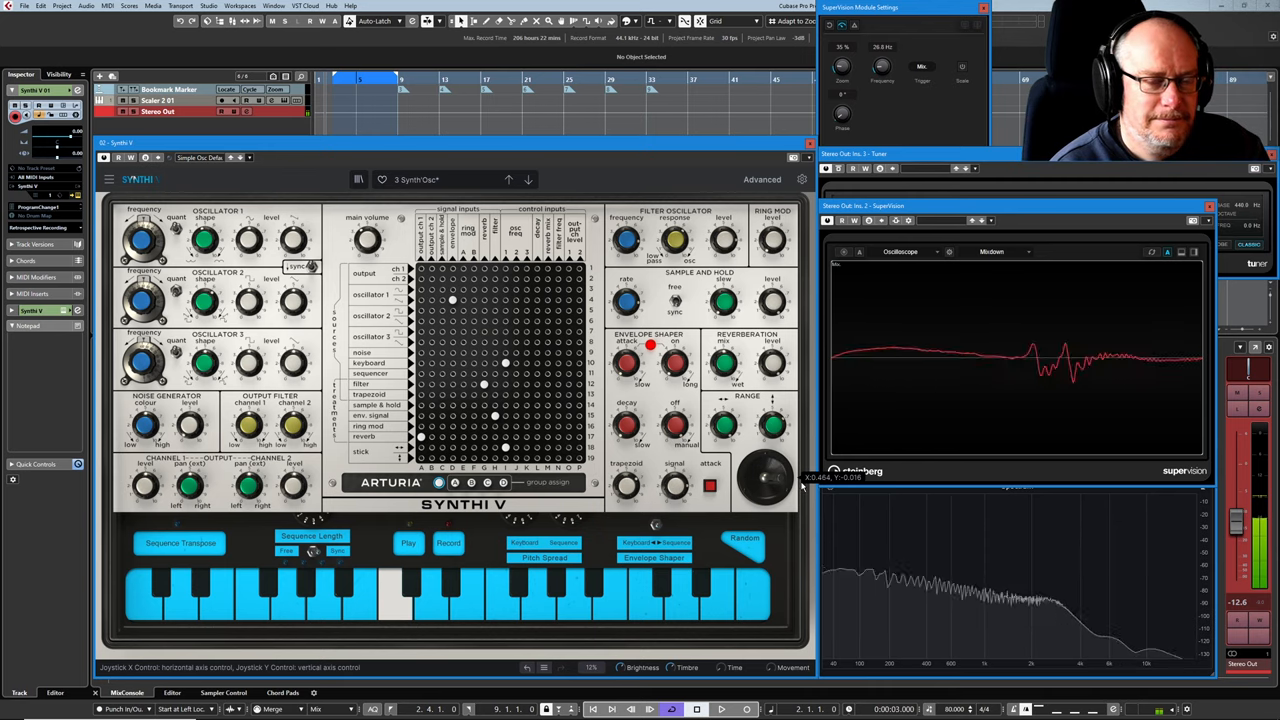